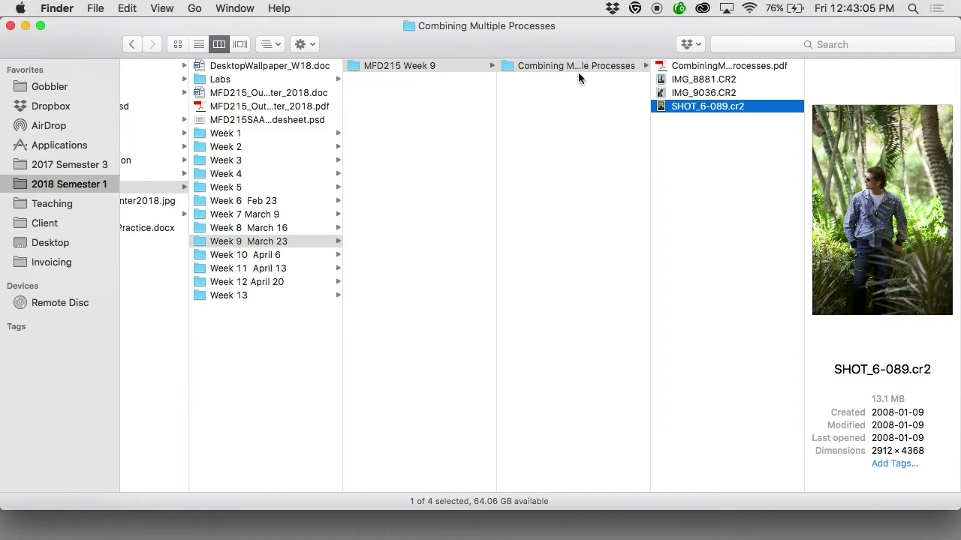
Step: Open SHOT_6-089.cr2 from the Combining Multiple Processes folder in Camera Raw
click(574, 66)
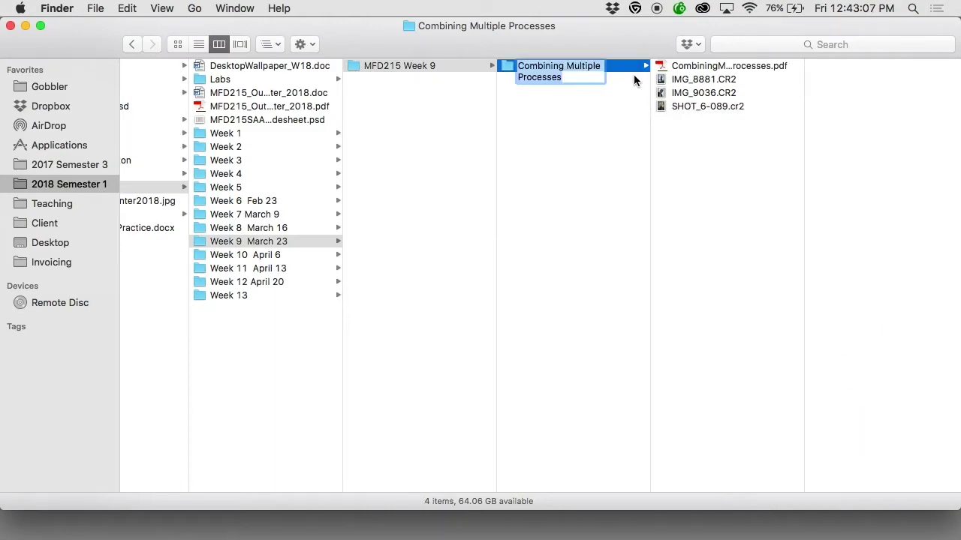
click(720, 104)
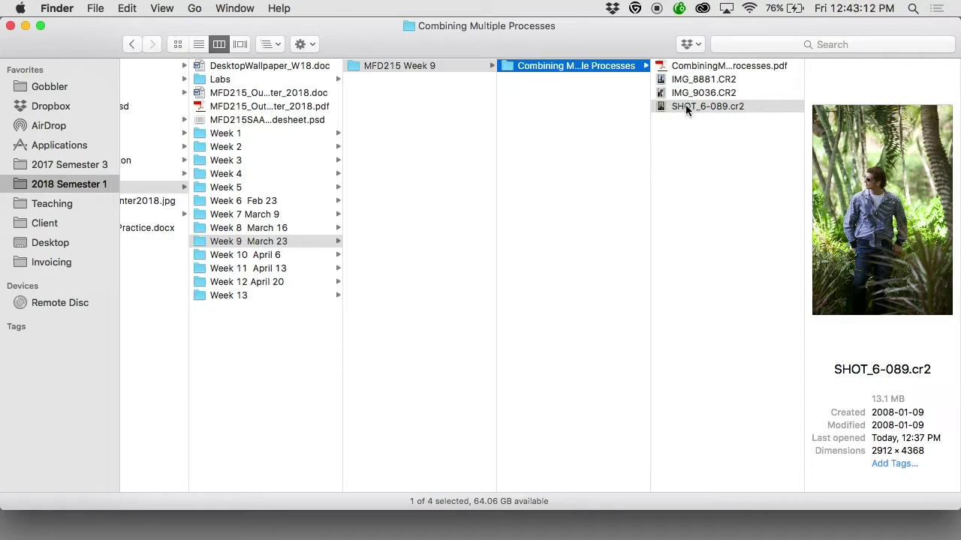
double_click(686, 106)
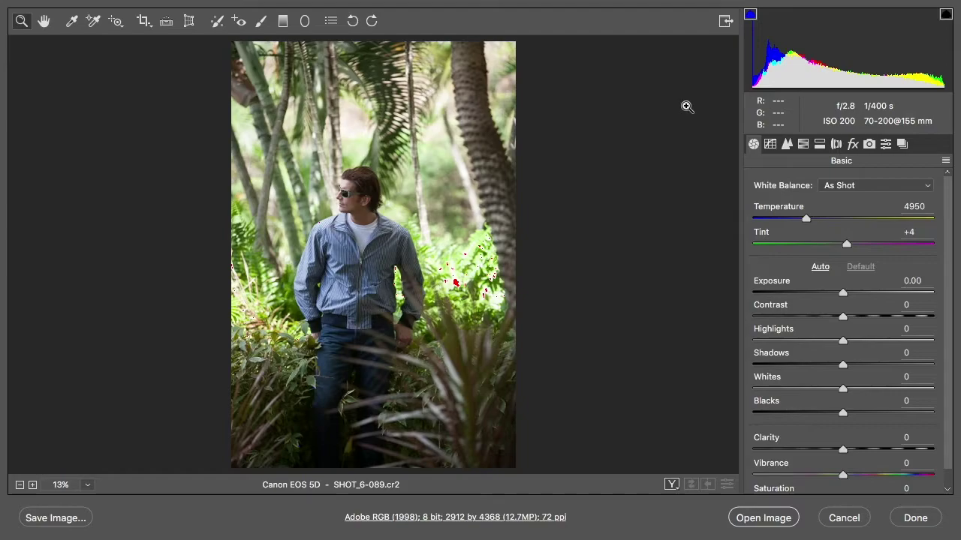
Step: Take Camera Raw out of full-screen mode
key(f)
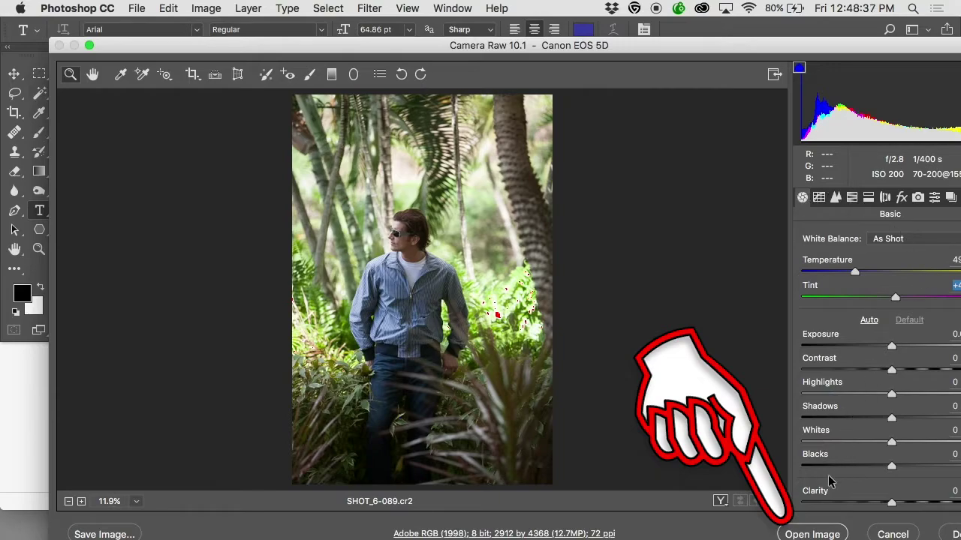
Step: Open the unadjusted portrait in Photoshop and move its document window to the right
click(813, 531)
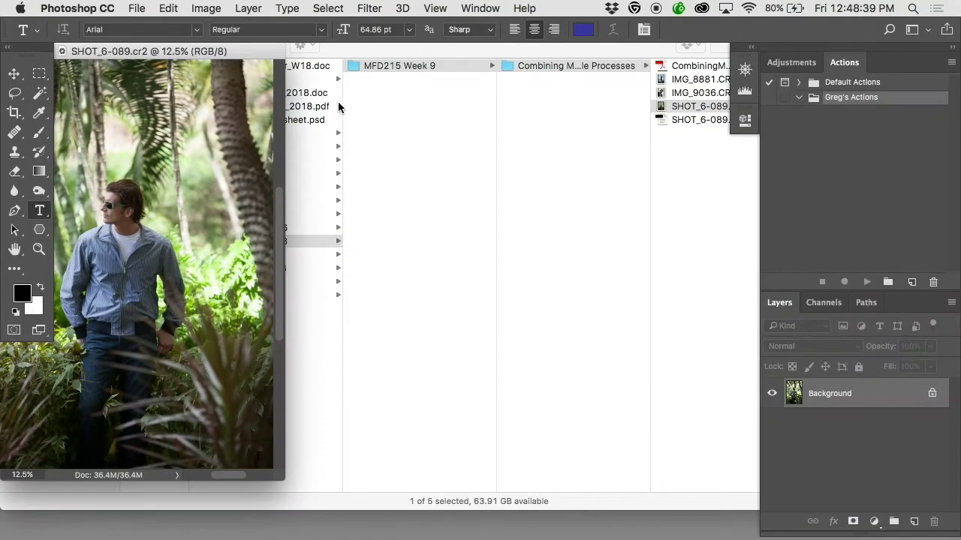
drag(264, 54, 365, 70)
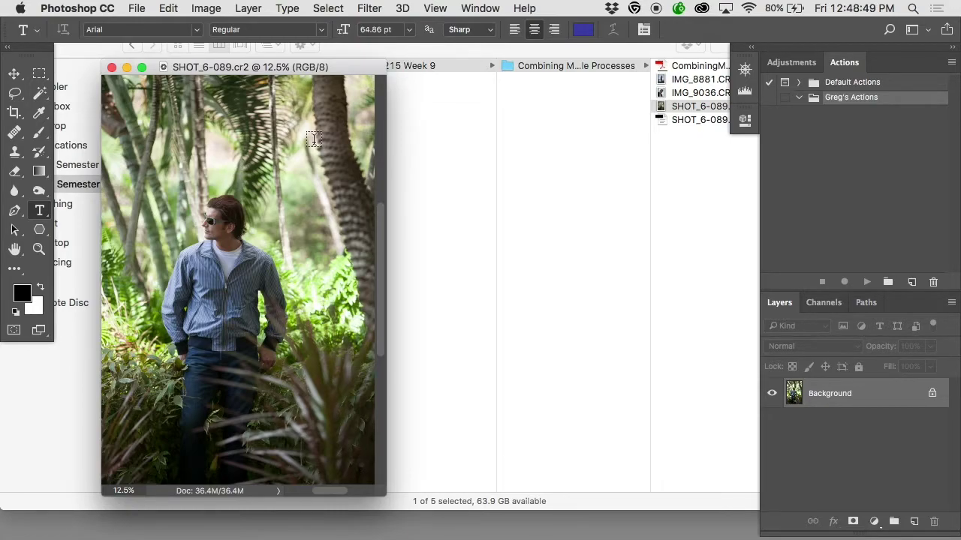
Step: Switch Photoshop to full-screen with menu bar, bring up Finder, then return to Photoshop
key(f)
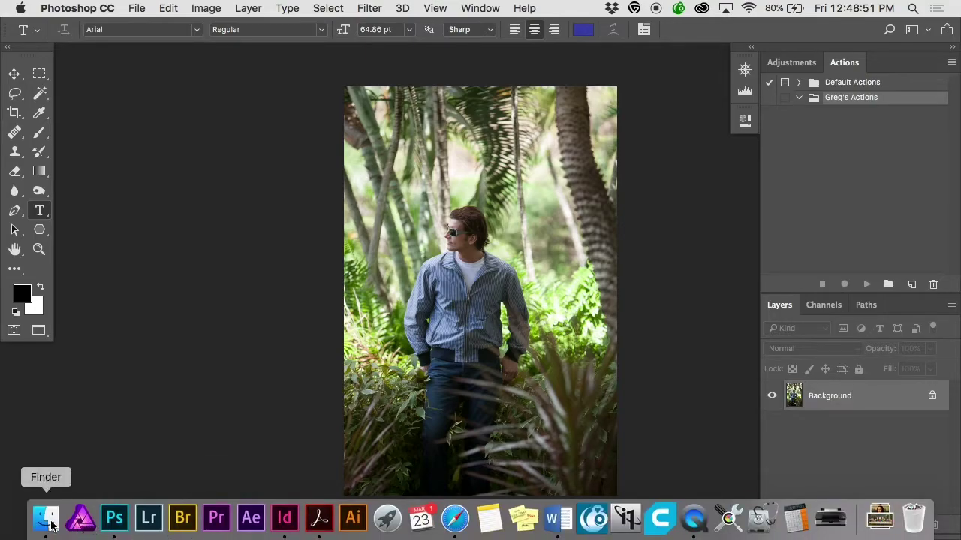
click(43, 518)
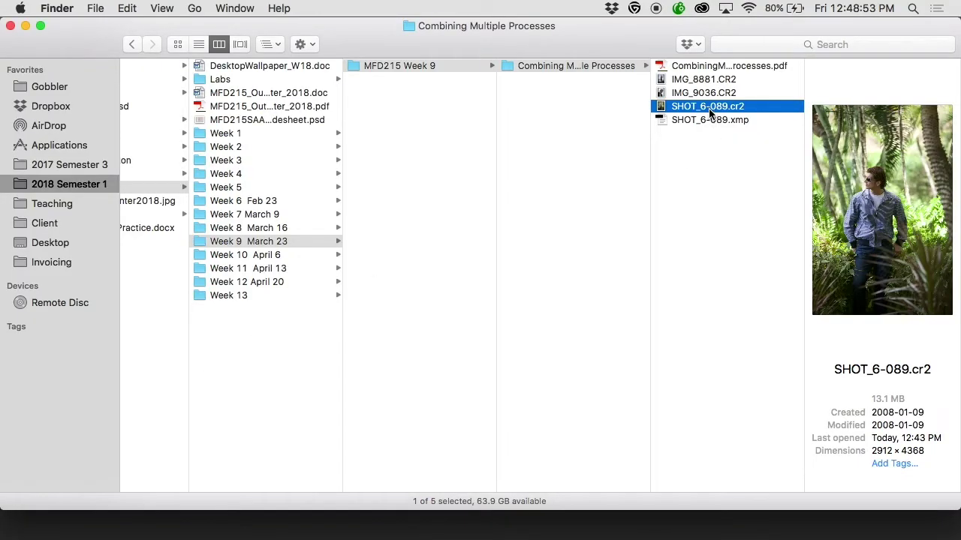
key(super+Tab)
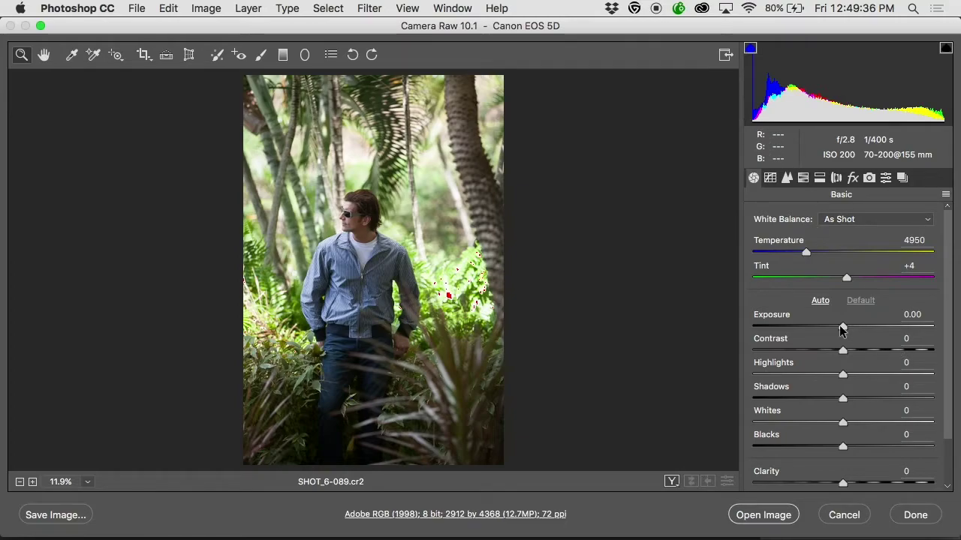
Step: Lower exposure to -1.00 and open the darker portrait in Photoshop
drag(841, 328, 820, 328)
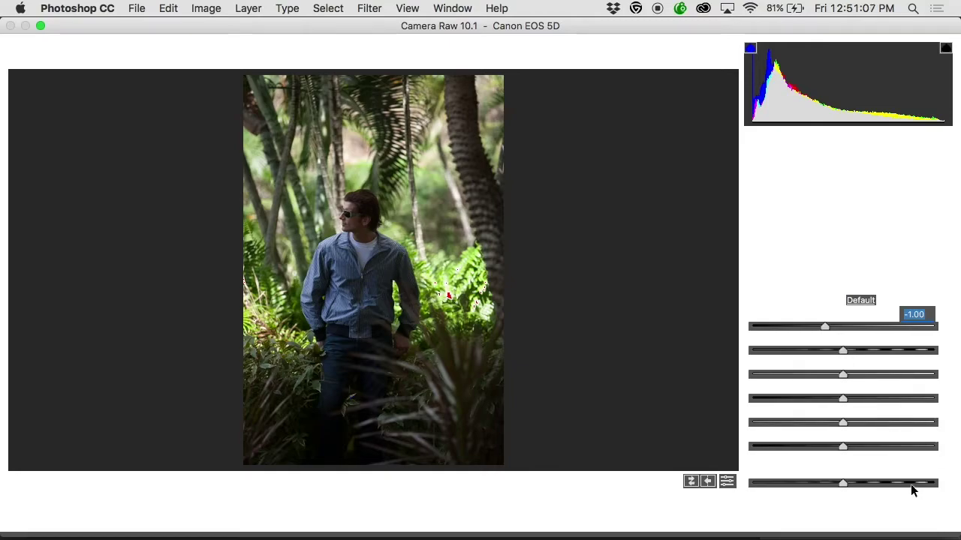
click(792, 516)
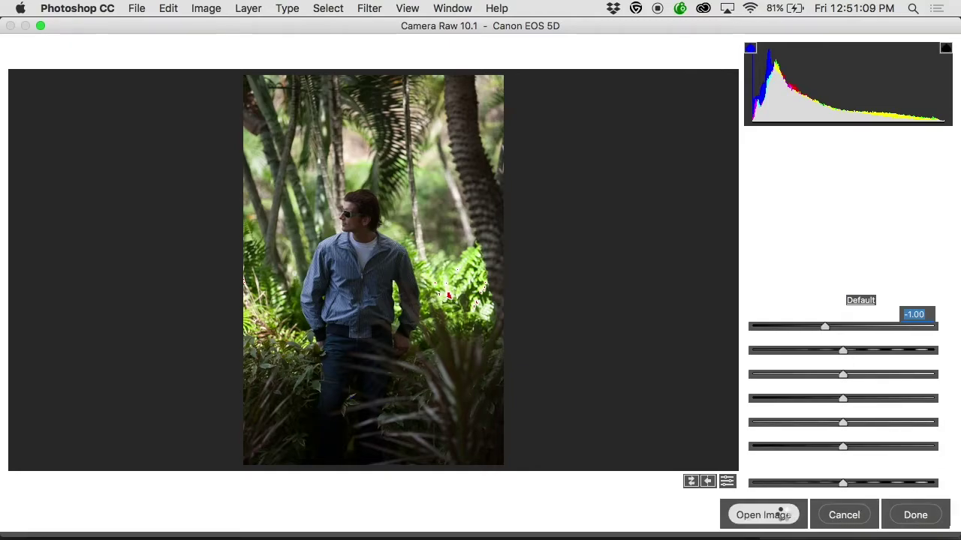
Step: Switch from SHOT_6-089.cr2 to SHOT_6-089-2 using the Window menu
click(479, 9)
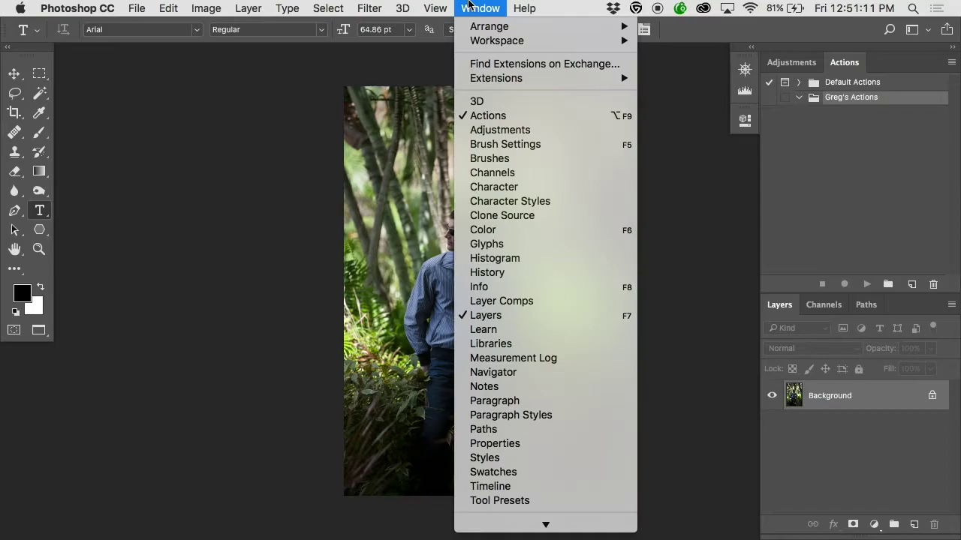
mouse_move(554, 532)
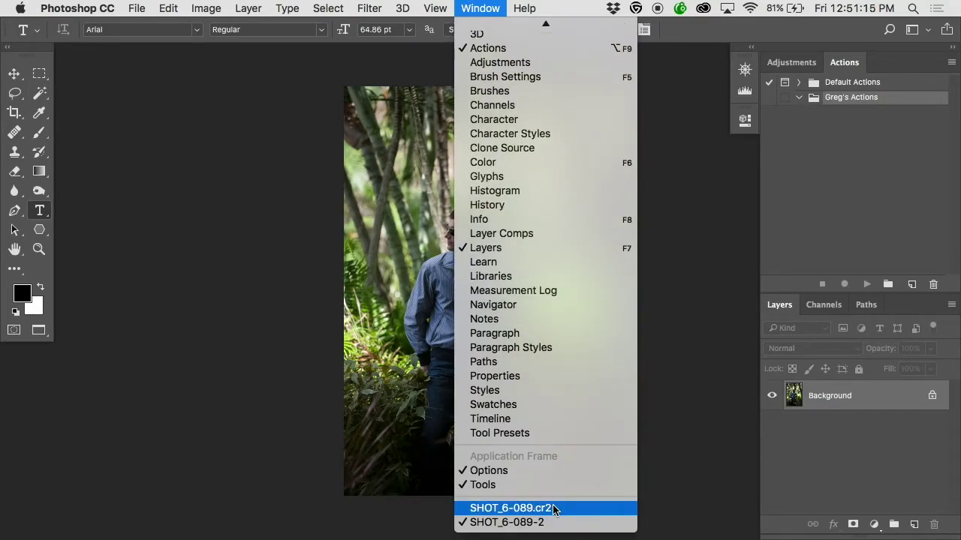
click(554, 509)
click(482, 8)
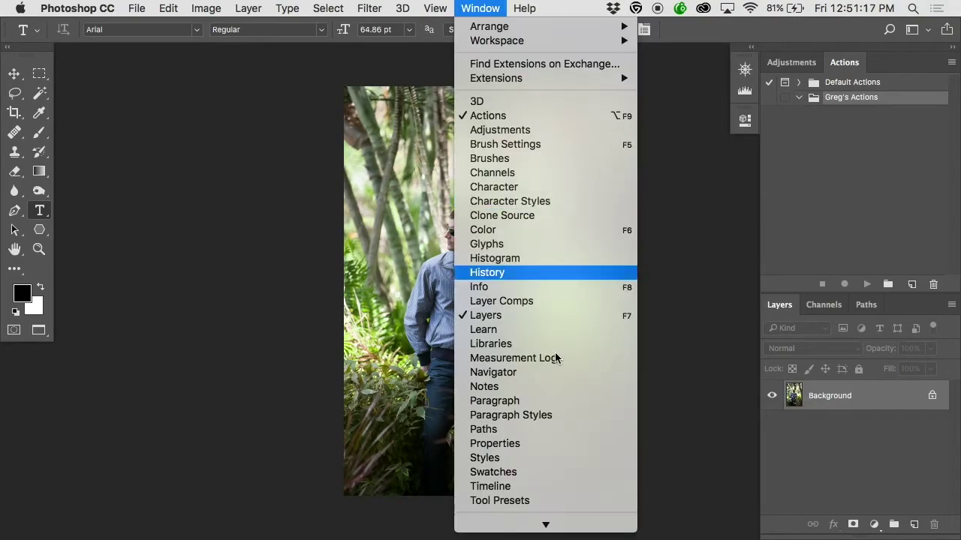
click(558, 523)
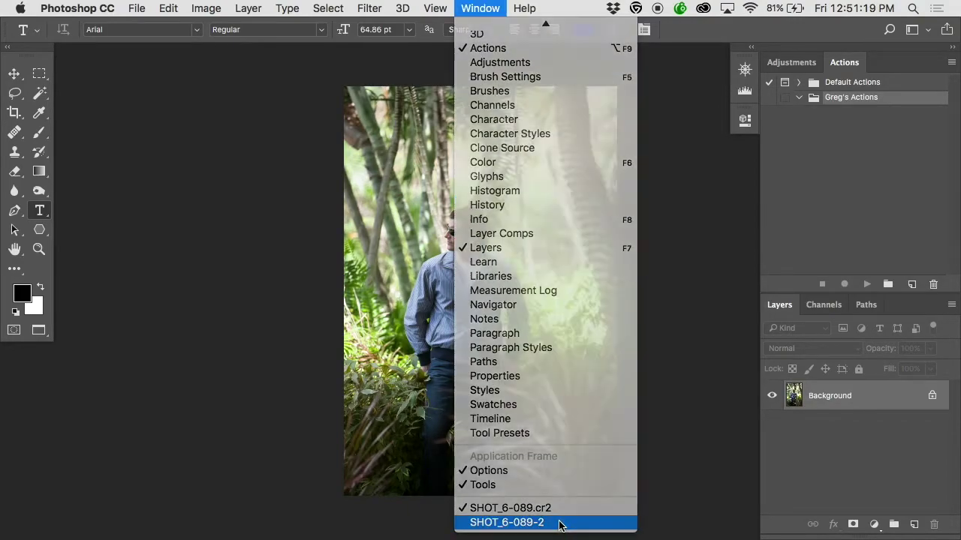
Step: Place the darker document beside the original in floating windows, then return to full screen
key(f)
key(f)
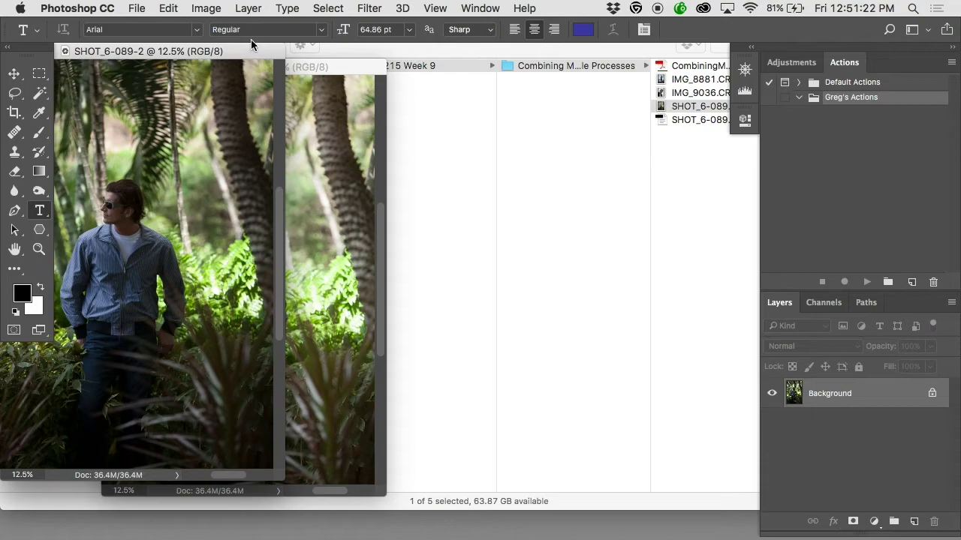
drag(253, 49, 644, 73)
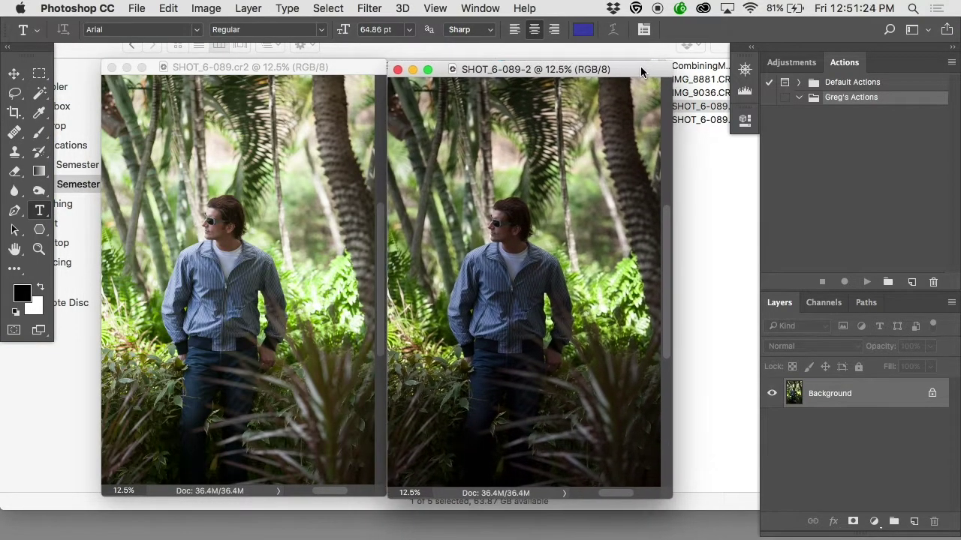
drag(640, 66, 640, 65)
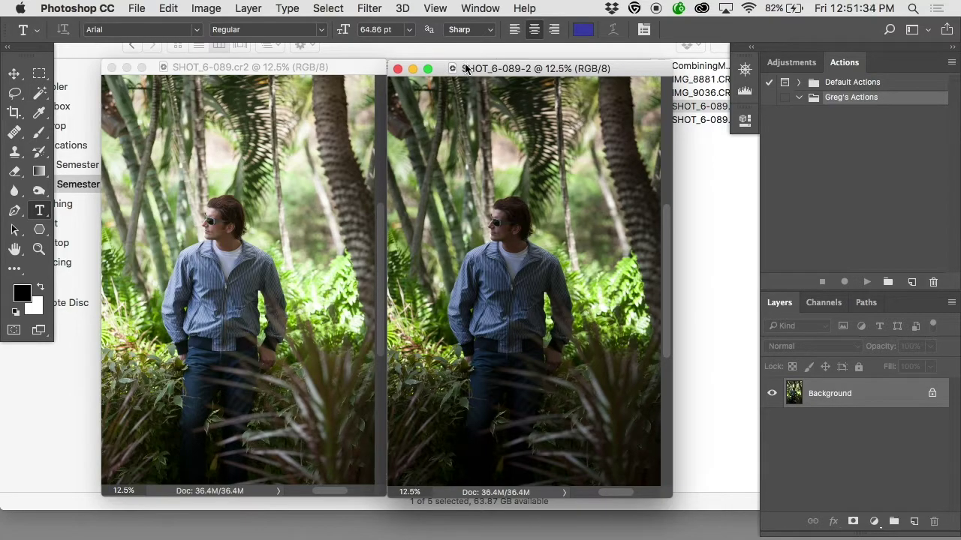
key(f)
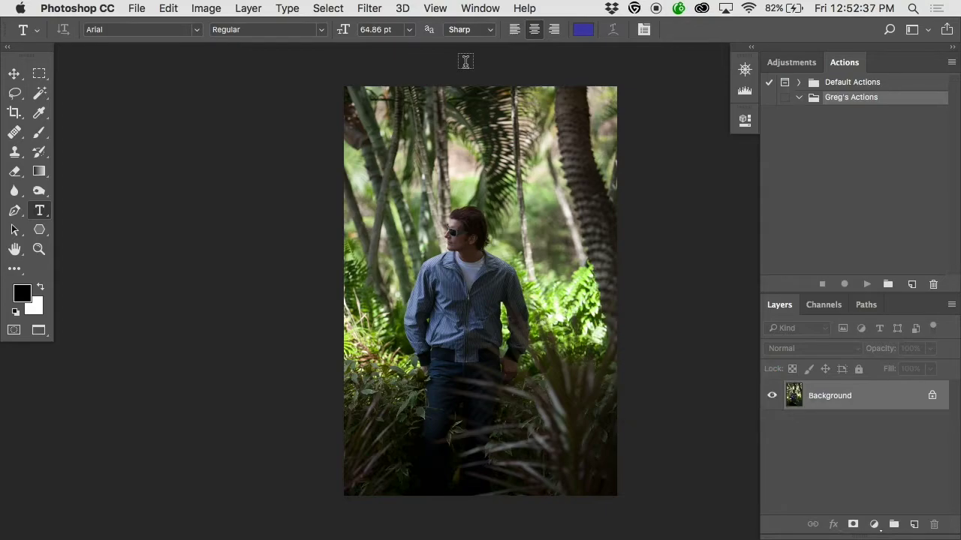
Step: Duplicate the darker Background layer as 'Darker' into the SHOT_6-089.cr2 document
right_click(822, 396)
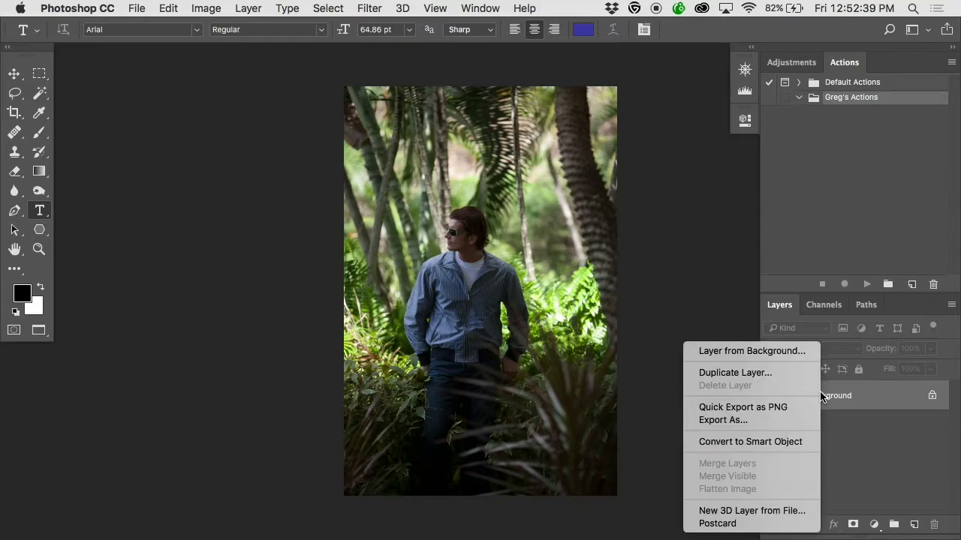
click(776, 373)
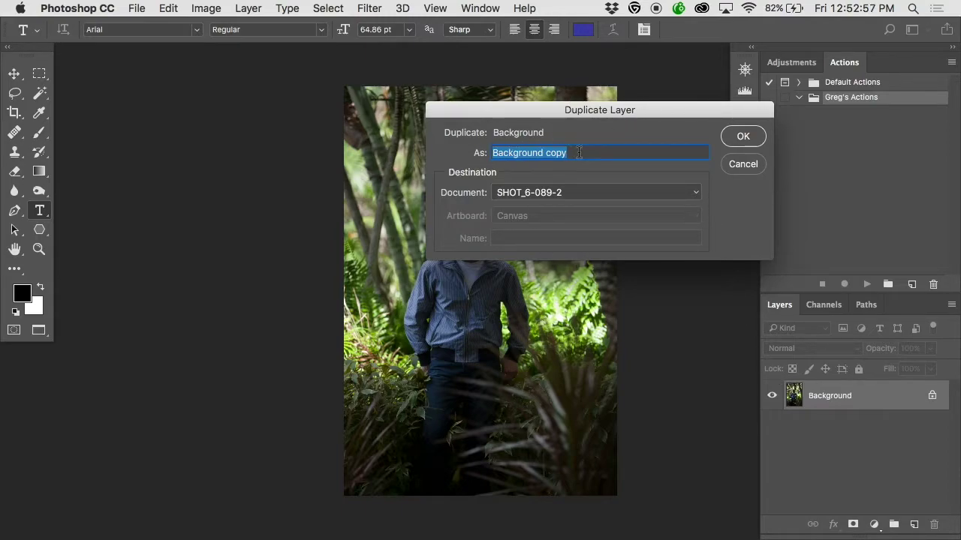
text(Da)
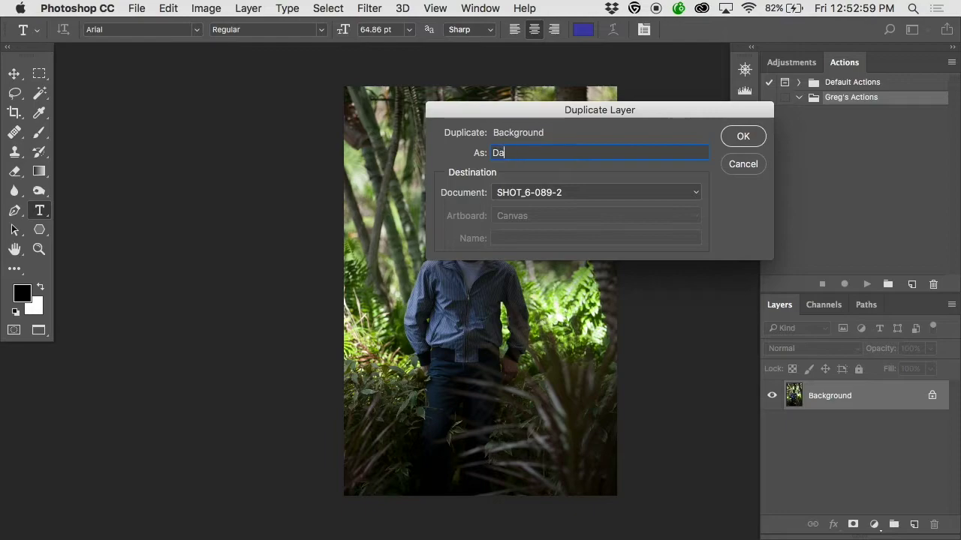
text(rker)
click(566, 194)
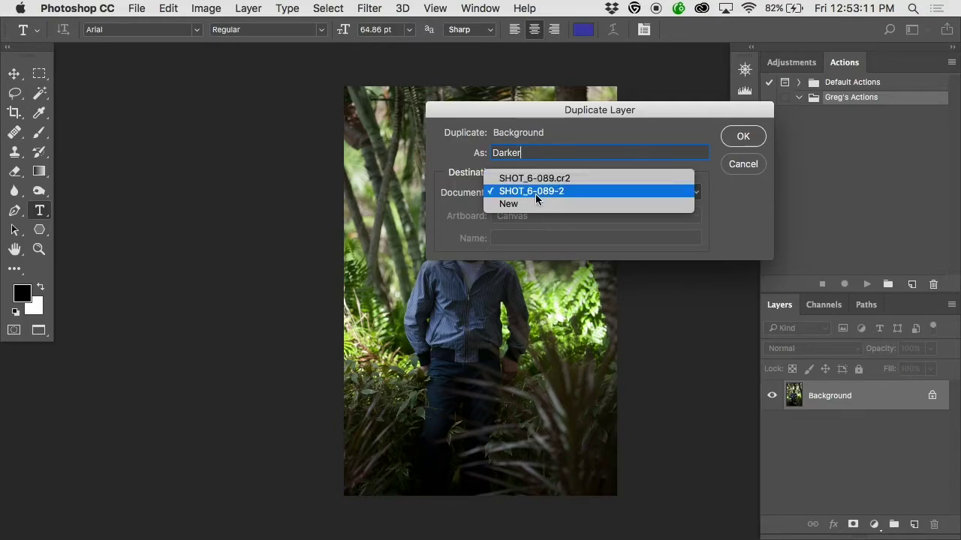
click(536, 199)
click(520, 192)
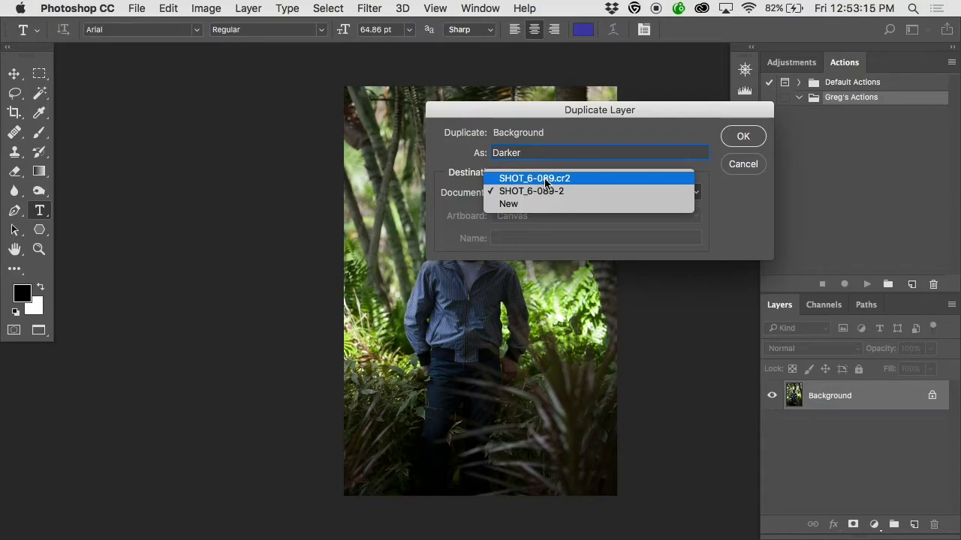
click(546, 178)
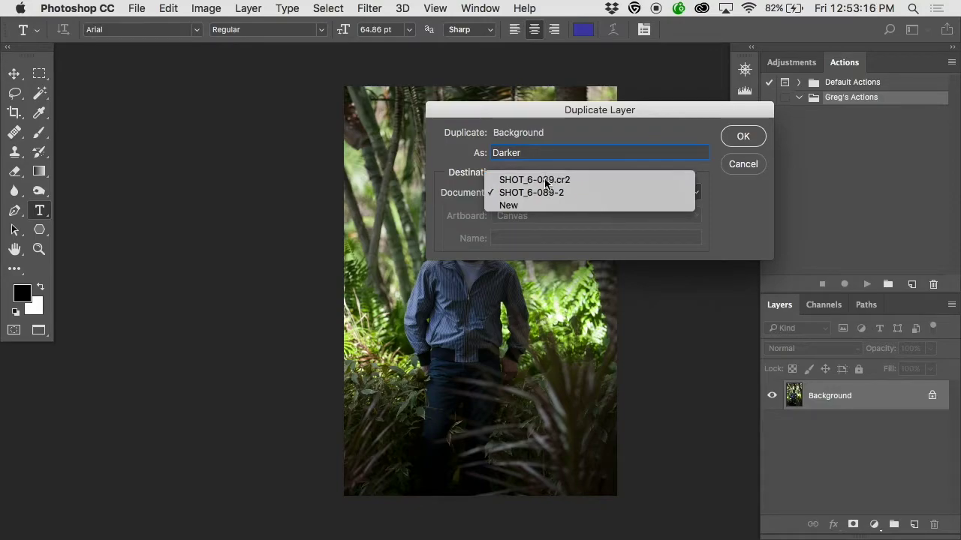
click(750, 139)
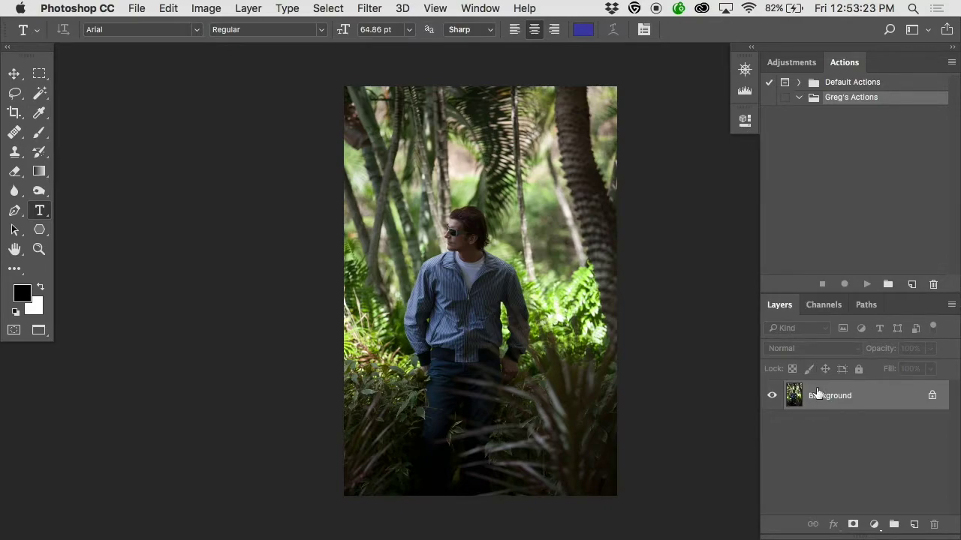
Step: Switch to the SHOT_6-089.cr2 document from the Window menu
click(492, 9)
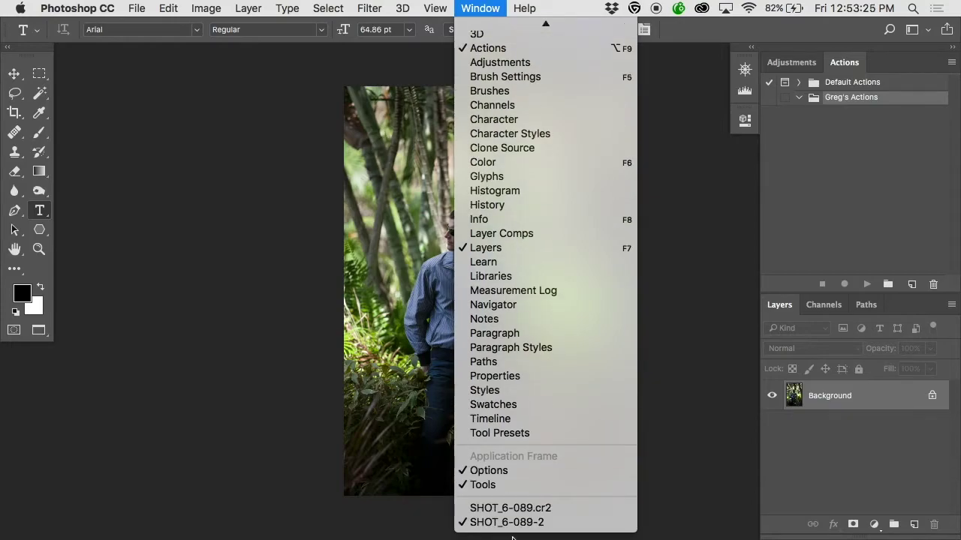
click(516, 508)
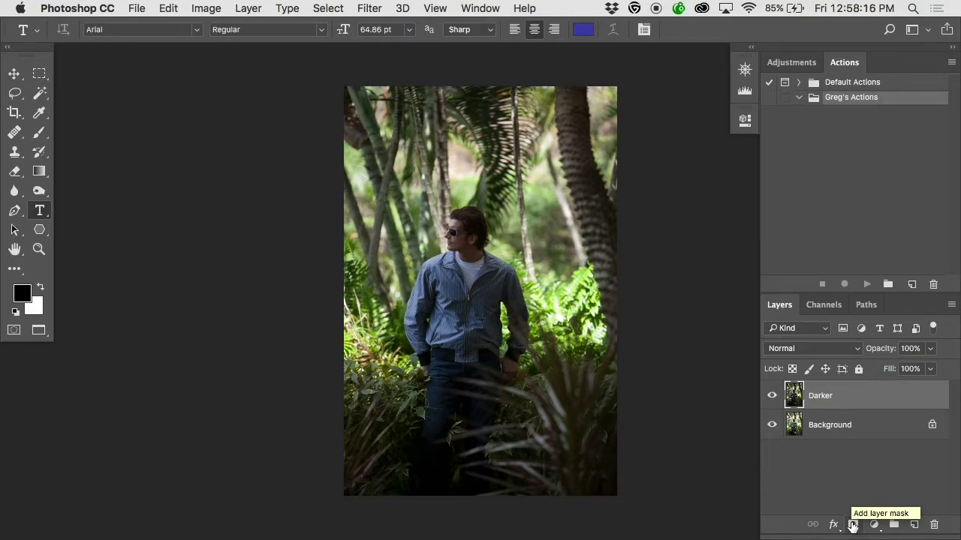
Step: Add a reveal-all layer mask to the Darker layer
click(853, 525)
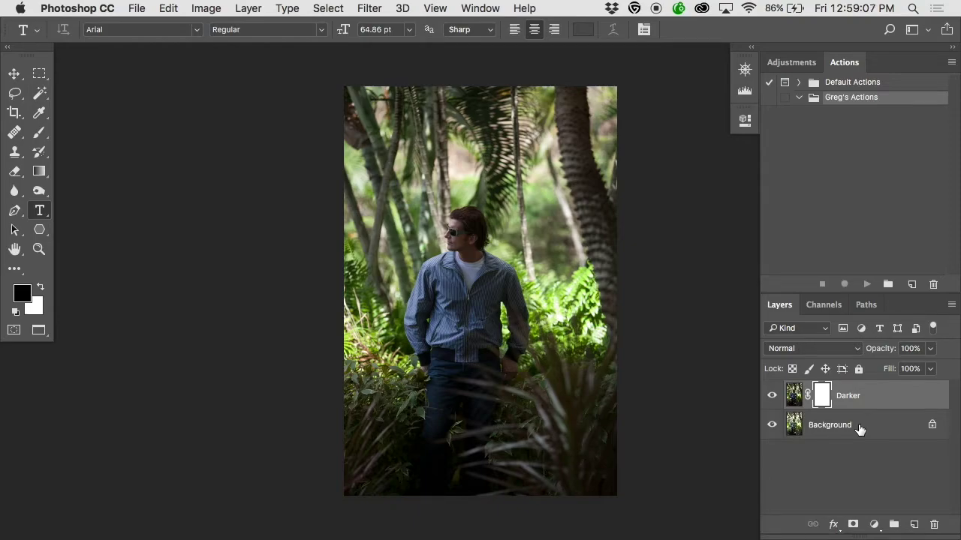
Step: Invert the Darker layer's mask to black with Cmd+I, hiding the darker copy
key(super+i)
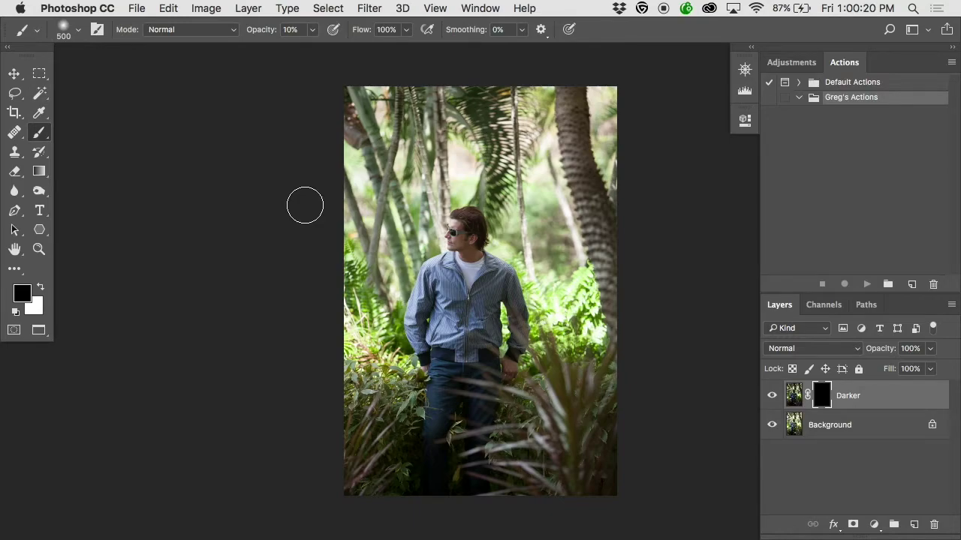
Step: Paint white at 100% opacity on the Darker mask down the left edge and across the treetops
key(x)
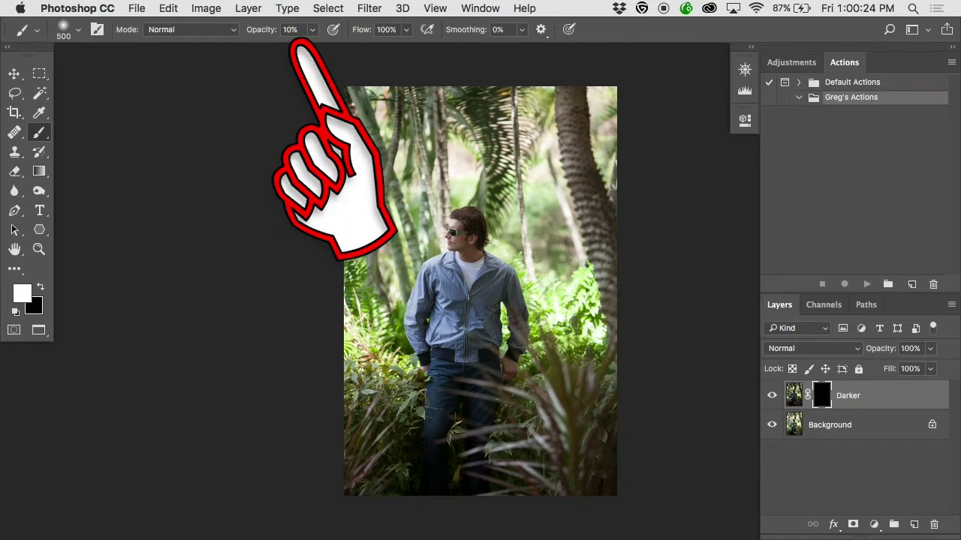
key(0)
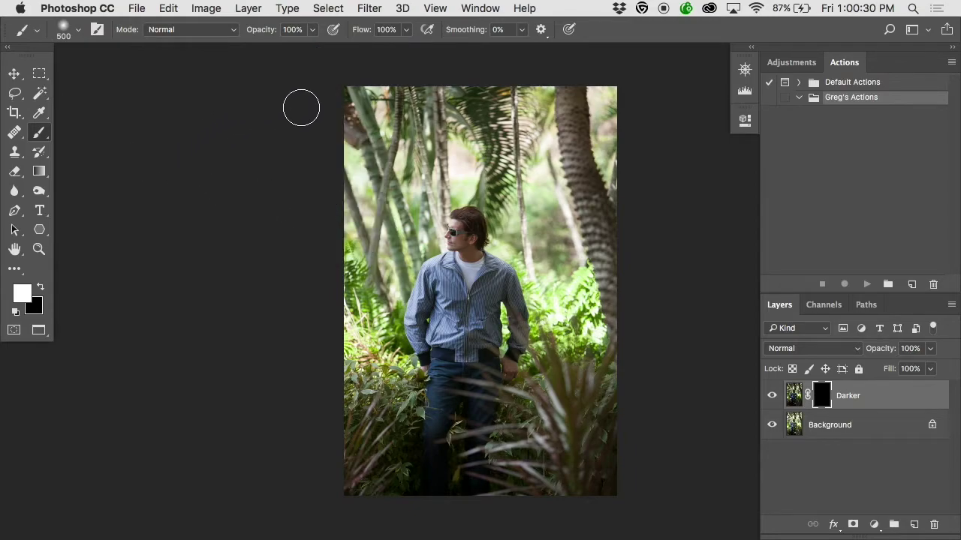
key(x)
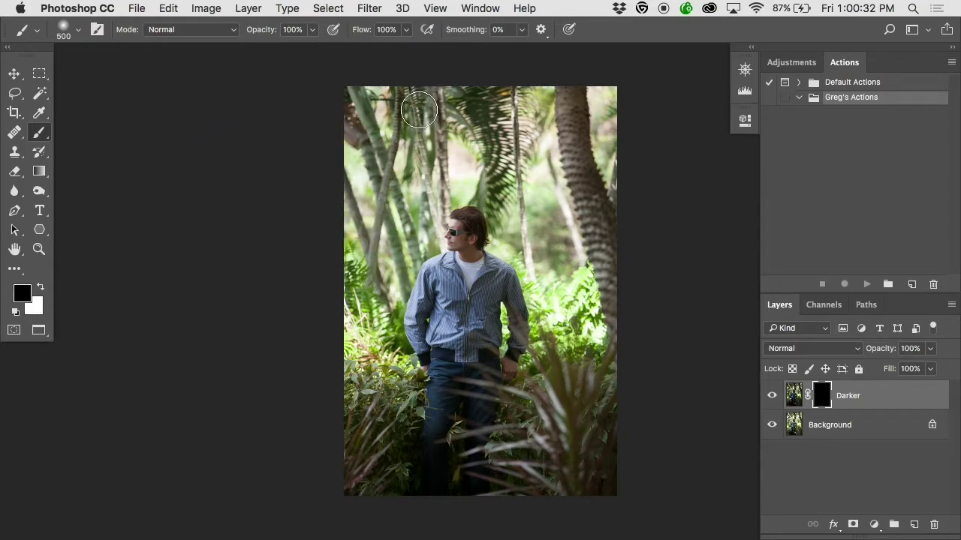
key(x)
mouse_move(424, 102)
mouse_down()
mouse_move(375, 176)
mouse_move(345, 310)
mouse_up()
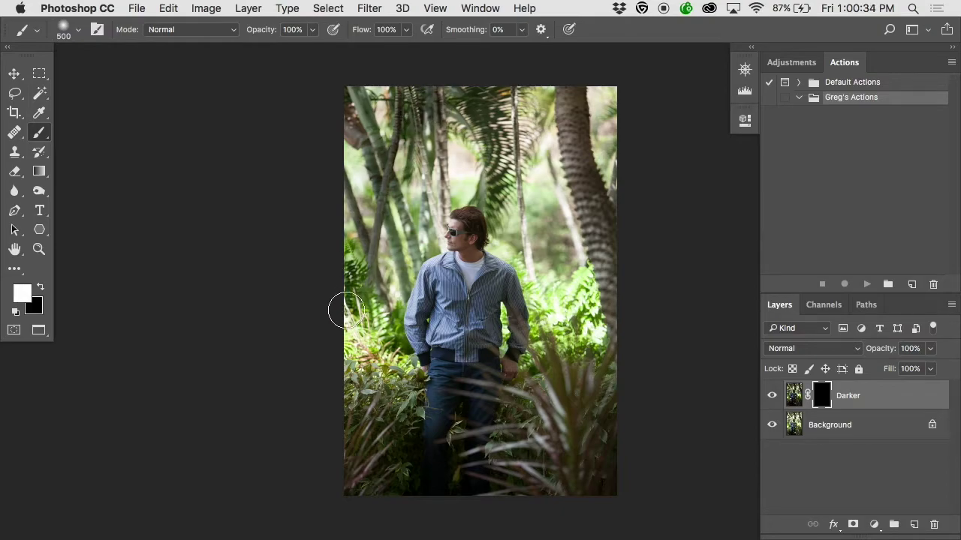
mouse_move(358, 64)
mouse_down()
mouse_move(365, 103)
mouse_move(345, 286)
mouse_move(361, 348)
mouse_move(404, 203)
mouse_move(405, 235)
mouse_move(423, 220)
mouse_move(432, 235)
mouse_move(434, 187)
mouse_move(416, 213)
mouse_move(465, 126)
mouse_move(423, 164)
mouse_move(415, 128)
mouse_move(474, 104)
mouse_move(376, 105)
mouse_move(594, 88)
mouse_move(575, 124)
mouse_move(496, 150)
mouse_move(608, 116)
mouse_move(523, 128)
mouse_move(597, 76)
mouse_move(635, 340)
mouse_move(575, 118)
mouse_move(616, 382)
mouse_move(533, 218)
mouse_move(557, 337)
mouse_move(515, 225)
mouse_move(503, 243)
mouse_move(505, 128)
mouse_move(525, 206)
mouse_move(552, 132)
mouse_up()
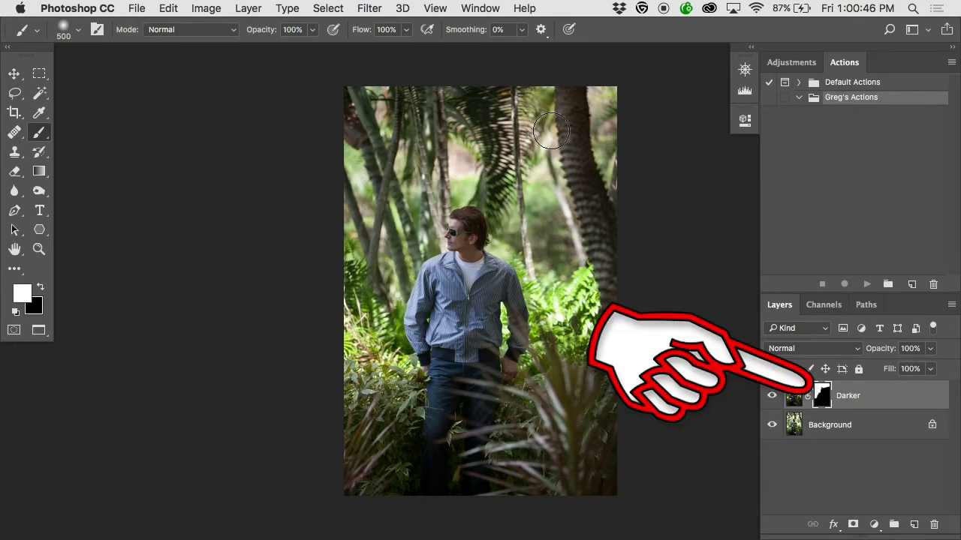
Step: Preview the Darker mask alone, then hide the Background layer to see the mask's coverage
alt+click(821, 397)
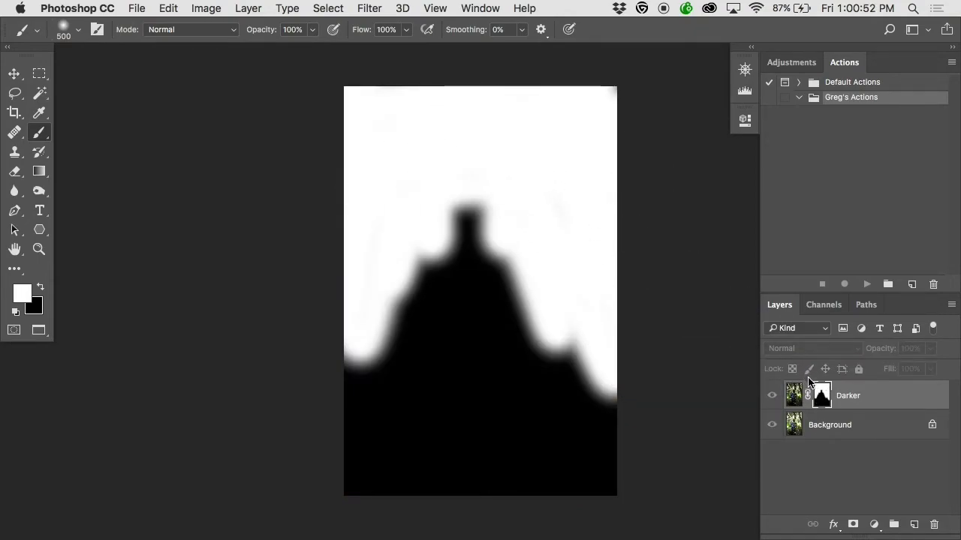
alt+click(822, 396)
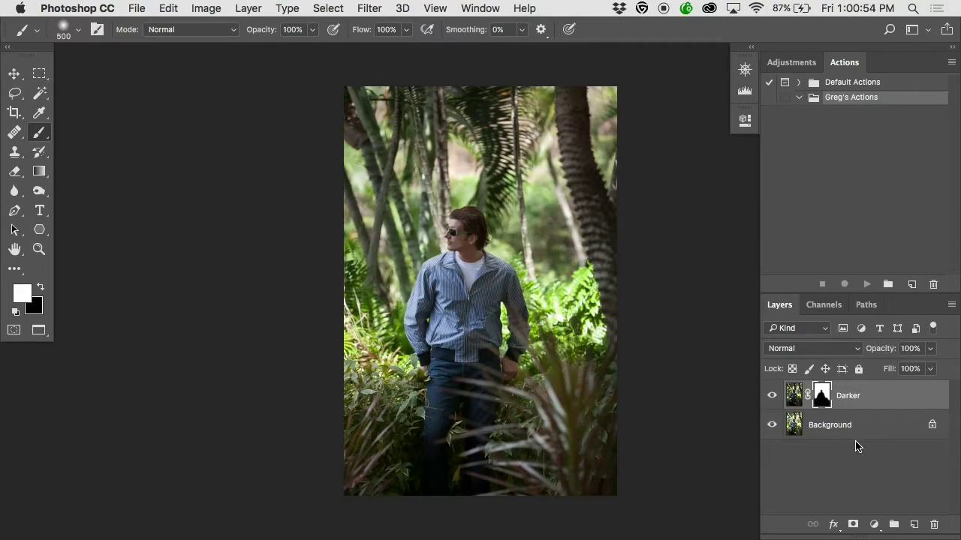
click(772, 425)
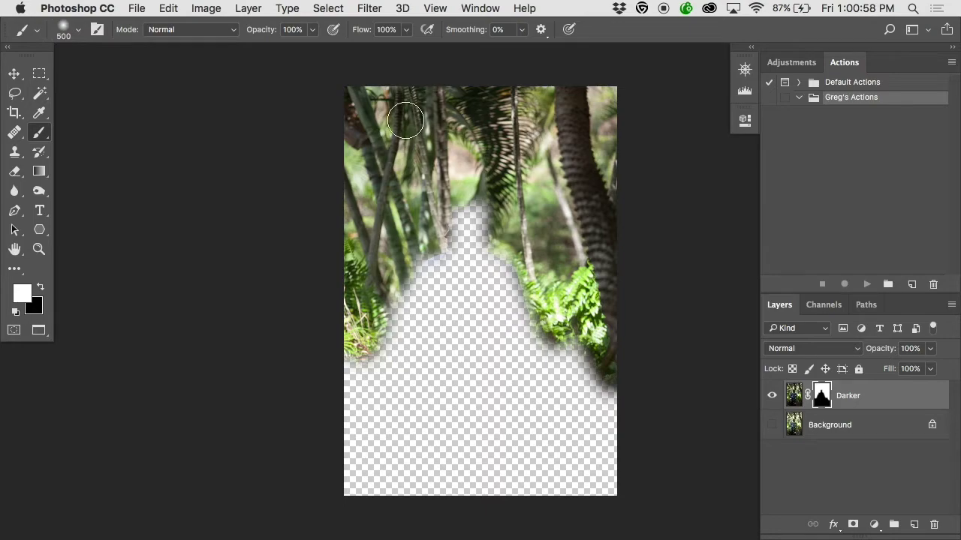
Step: Paint black on the Darker mask over the man's shirt and head to exclude him
drag(424, 266, 416, 319)
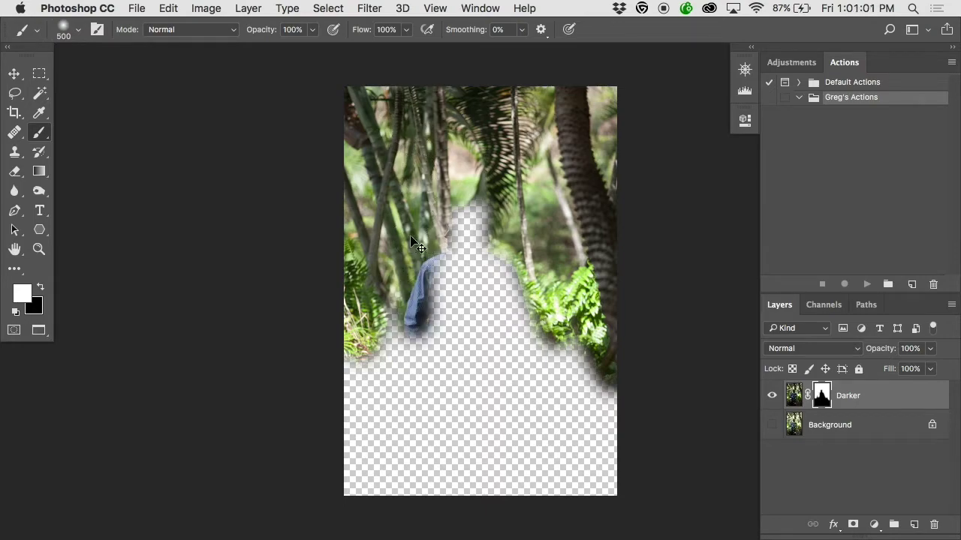
key(ctrl+z)
mouse_move(420, 283)
mouse_down()
mouse_move(400, 398)
mouse_move(412, 221)
mouse_move(450, 247)
mouse_move(504, 384)
mouse_up()
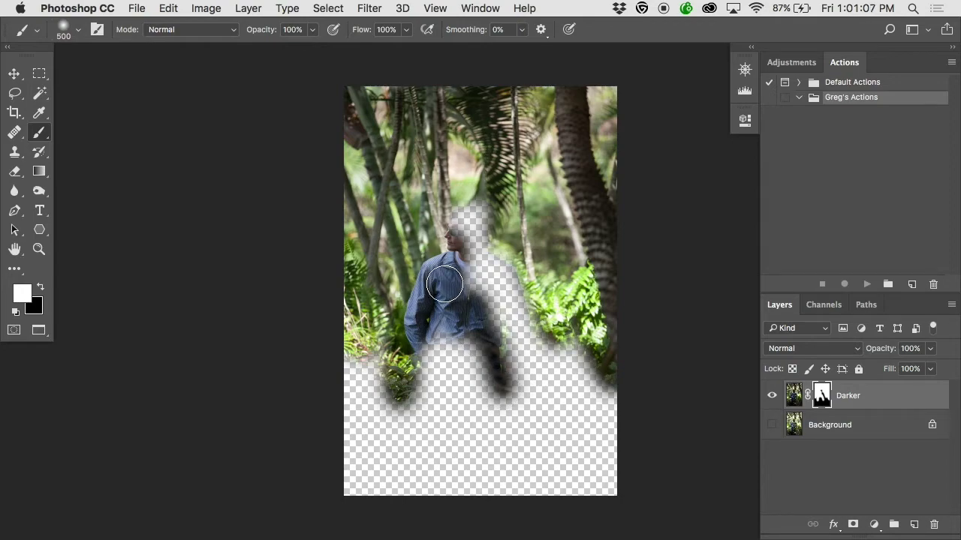
key(x)
key(x)
key(x)
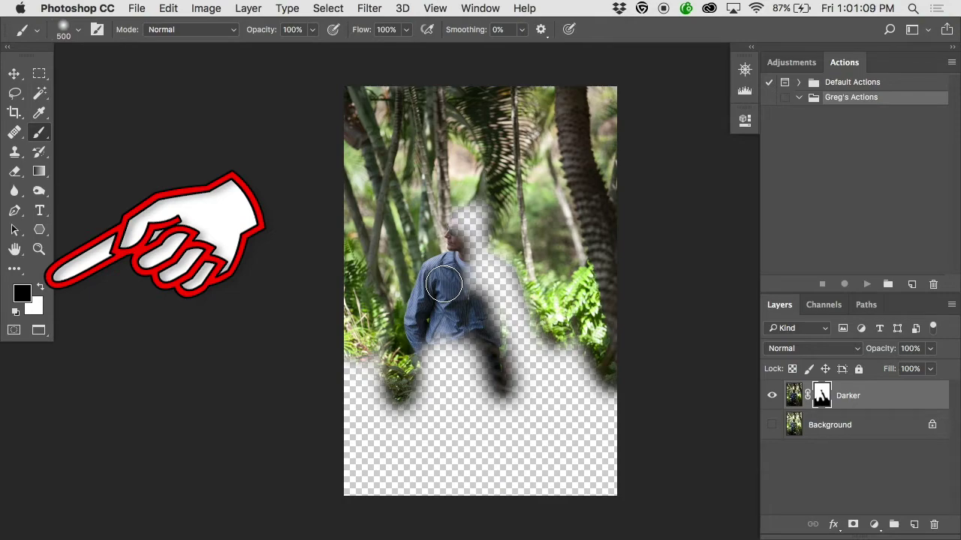
key(x)
key(x)
mouse_move(443, 283)
mouse_down()
mouse_move(463, 231)
mouse_move(419, 315)
mouse_move(431, 416)
mouse_move(443, 328)
mouse_move(472, 287)
mouse_move(466, 376)
mouse_move(472, 256)
mouse_move(472, 304)
mouse_move(500, 390)
mouse_move(499, 294)
mouse_move(507, 336)
mouse_move(511, 448)
mouse_move(487, 408)
mouse_move(424, 407)
mouse_move(403, 372)
mouse_move(388, 395)
mouse_up()
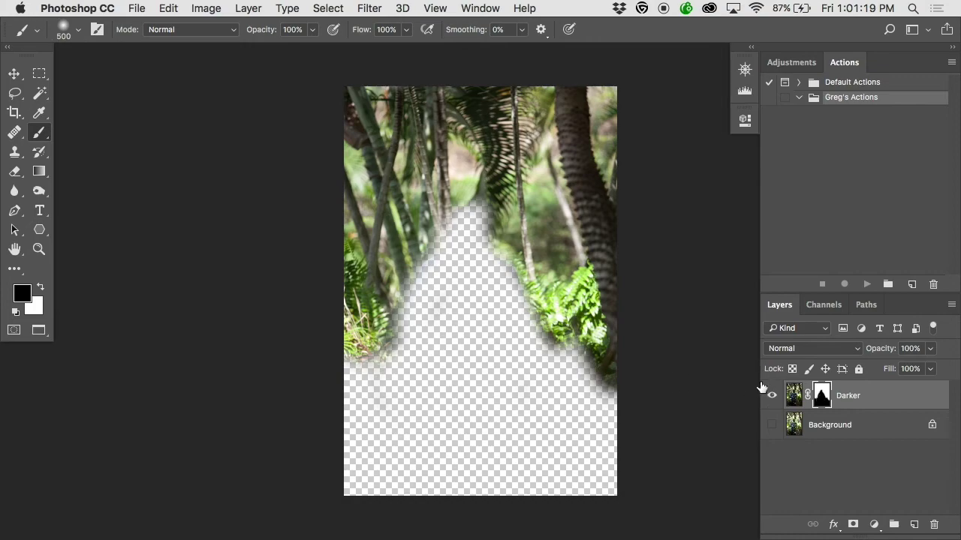
Step: Show the Background layer again and toggle the Darker layer's visibility to compare the result
click(772, 425)
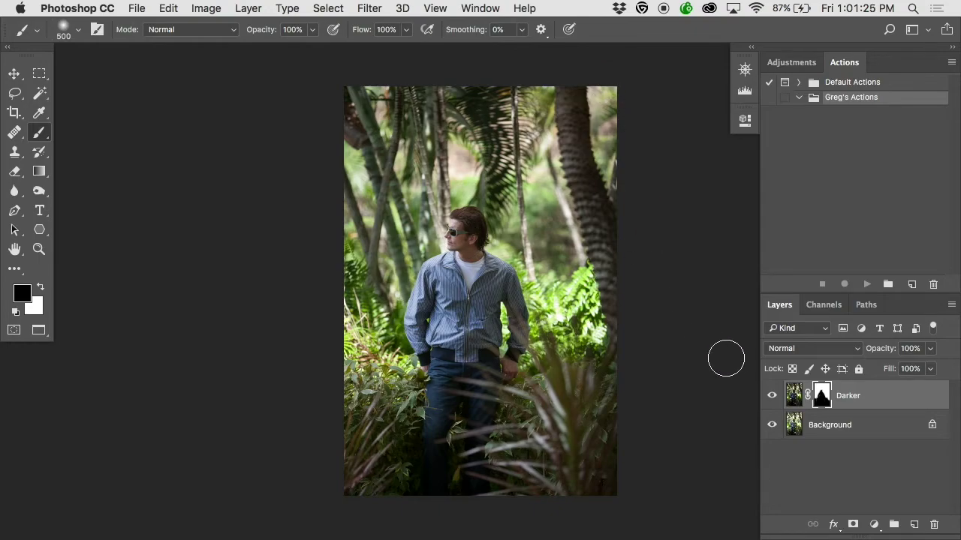
click(771, 392)
click(770, 392)
click(770, 392)
click(770, 391)
click(770, 392)
click(770, 392)
Step: Paint black on the Darker mask down the right tree trunk to brighten it
key(x)
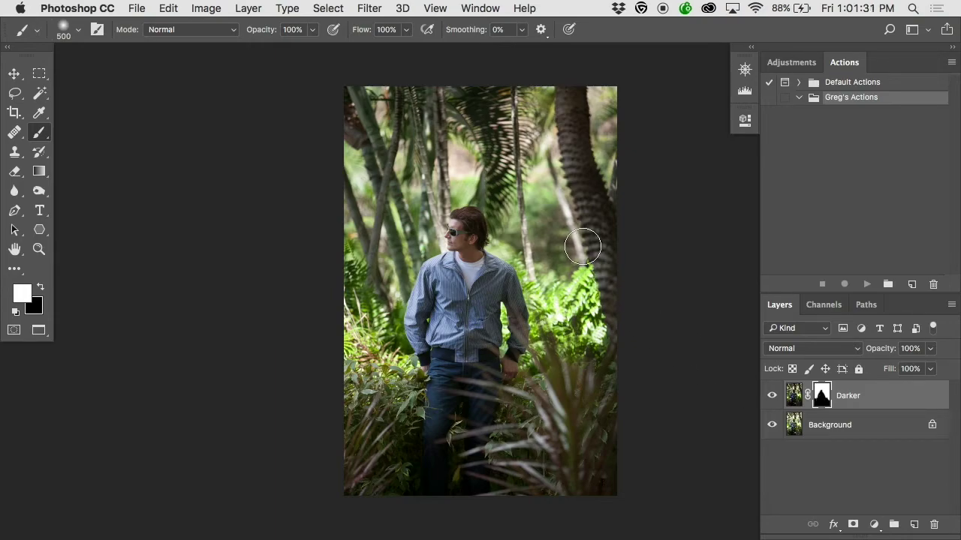
key(x)
mouse_move(568, 89)
mouse_down()
mouse_move(622, 326)
mouse_move(656, 360)
mouse_move(575, 357)
mouse_move(580, 323)
mouse_up()
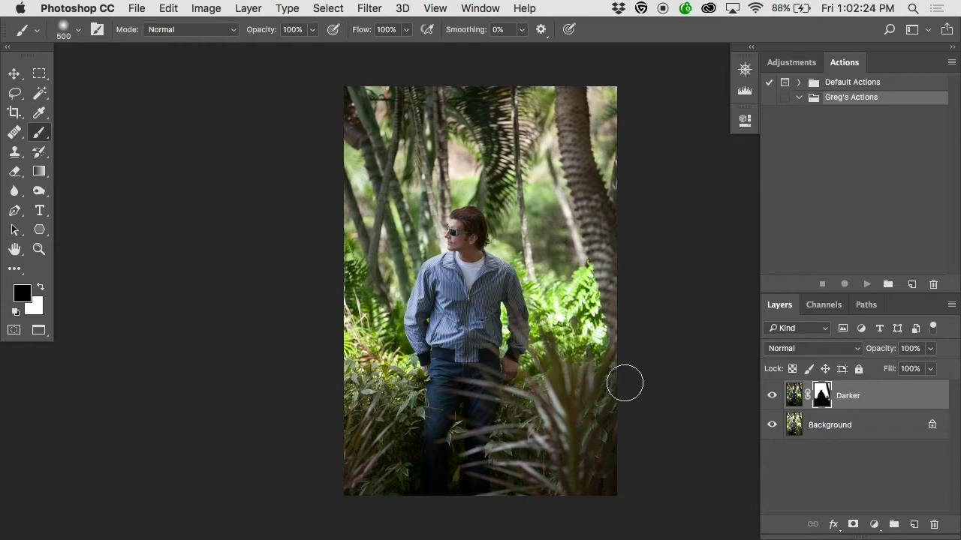
click(771, 398)
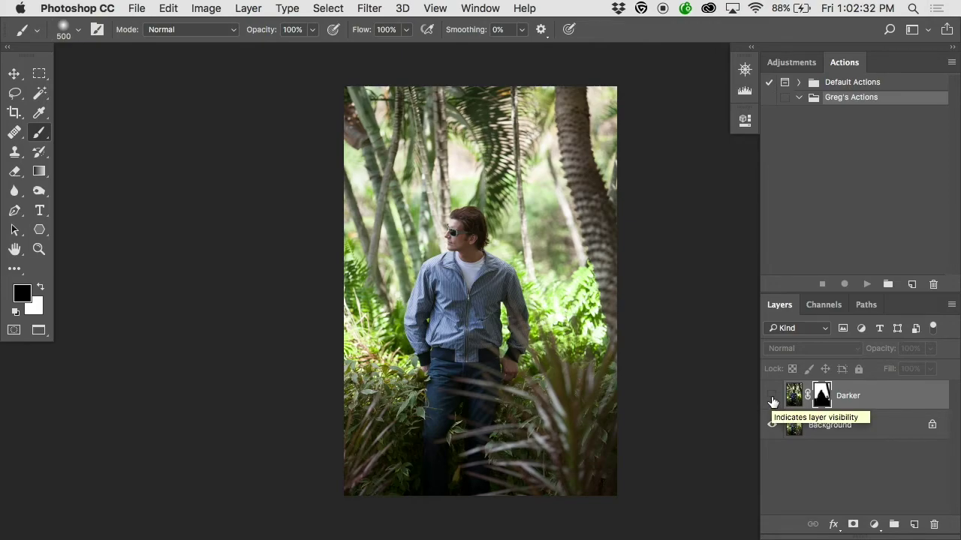
click(773, 402)
click(773, 401)
click(773, 400)
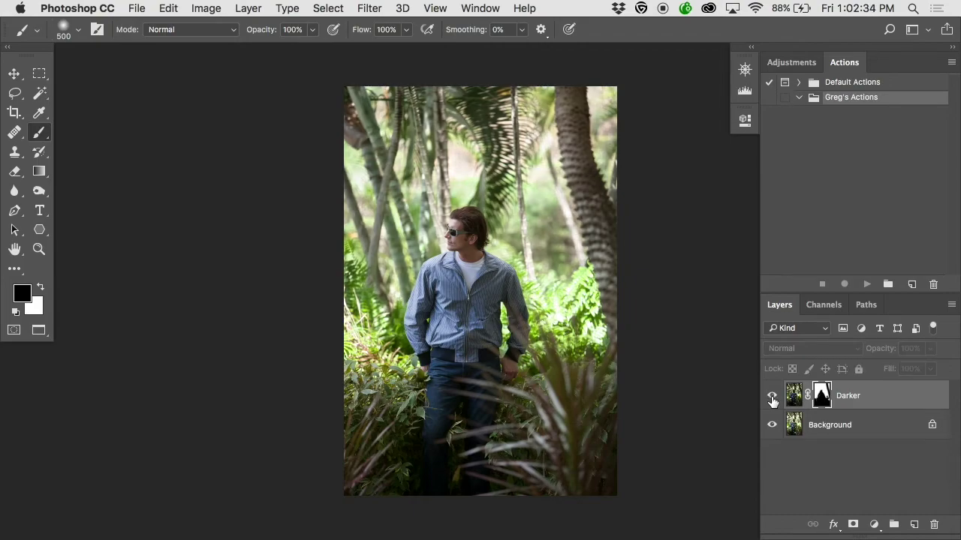